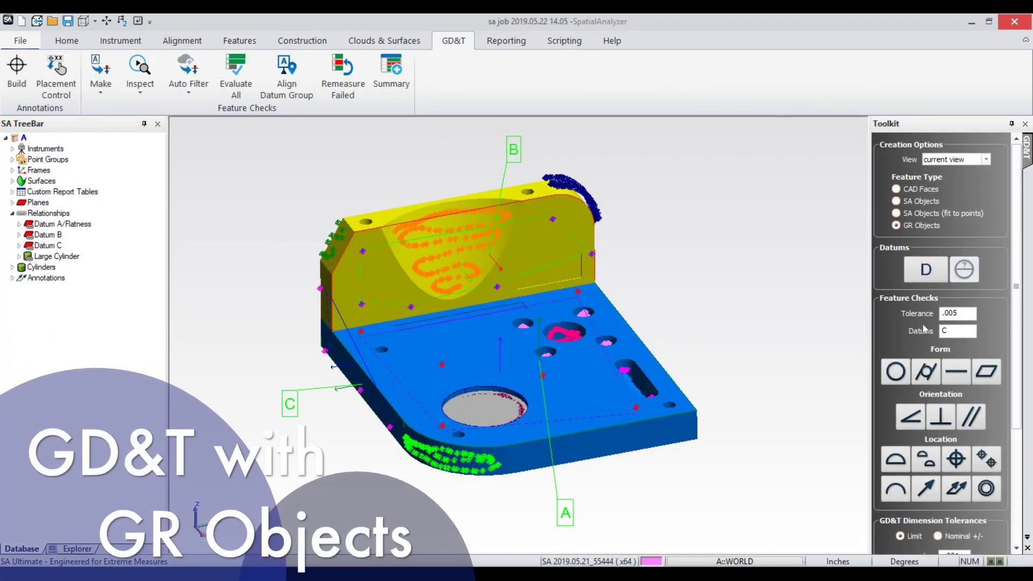
Step: Add a 0.0050 true position annotation on the Large Cylinder referencing datums A, B and C
{"action": "key", "text": "BackSpace"}
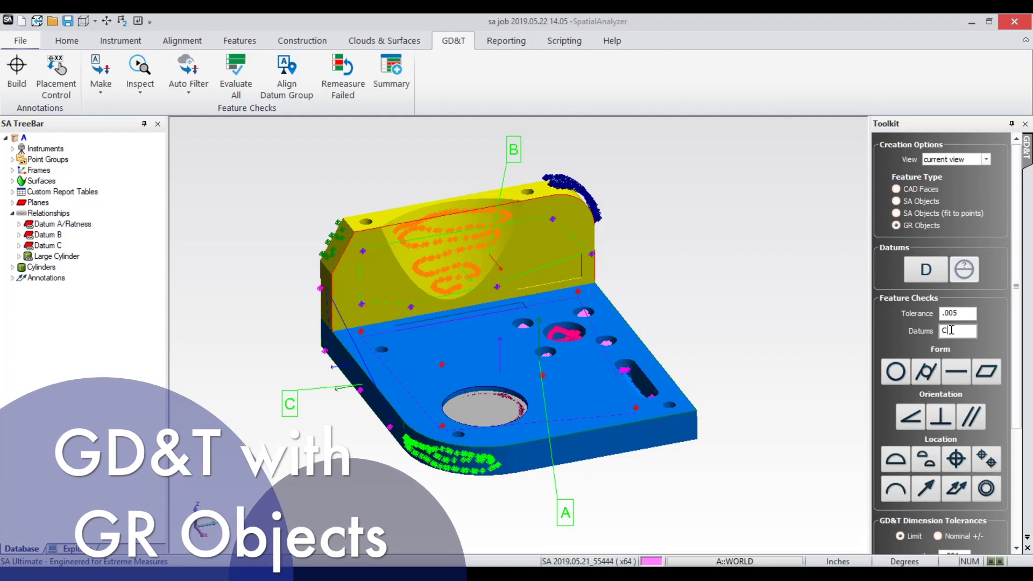
{"action": "type", "text": "abc"}
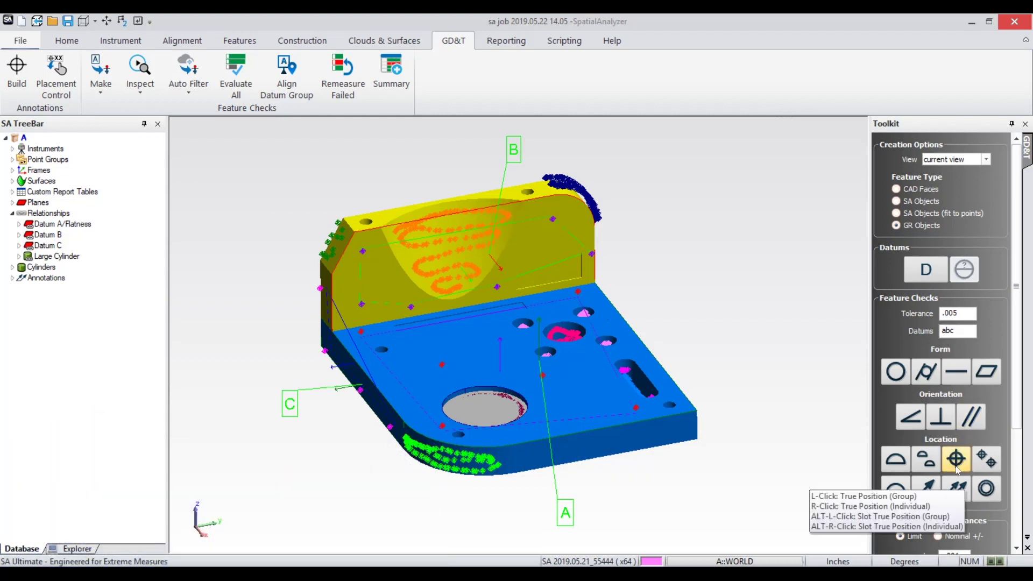
{"action": "left_click", "coordinate": [957, 466]}
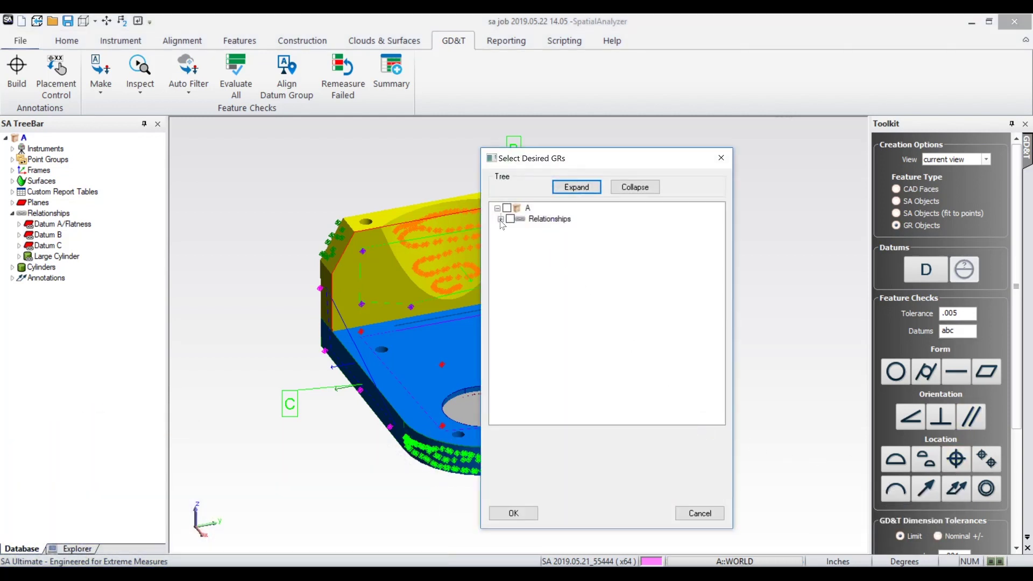
{"action": "left_click", "coordinate": [501, 219]}
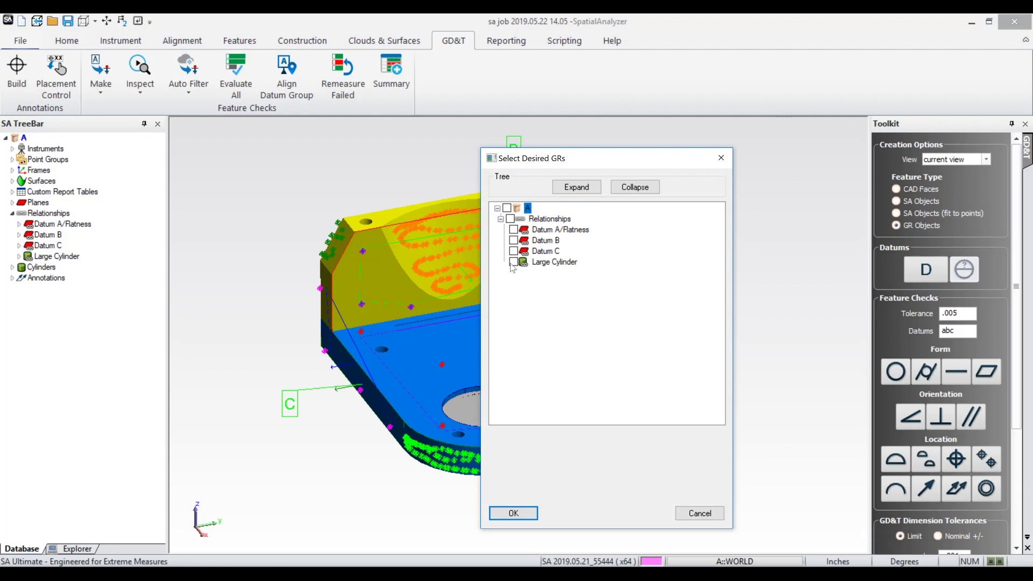
{"action": "left_click", "coordinate": [532, 517]}
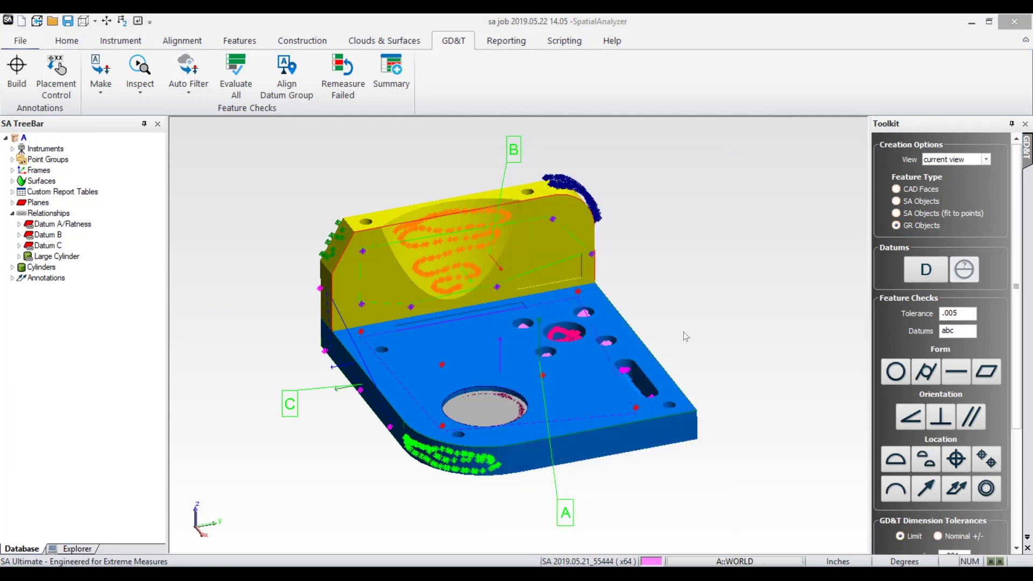
{"action": "left_click", "coordinate": [500, 324]}
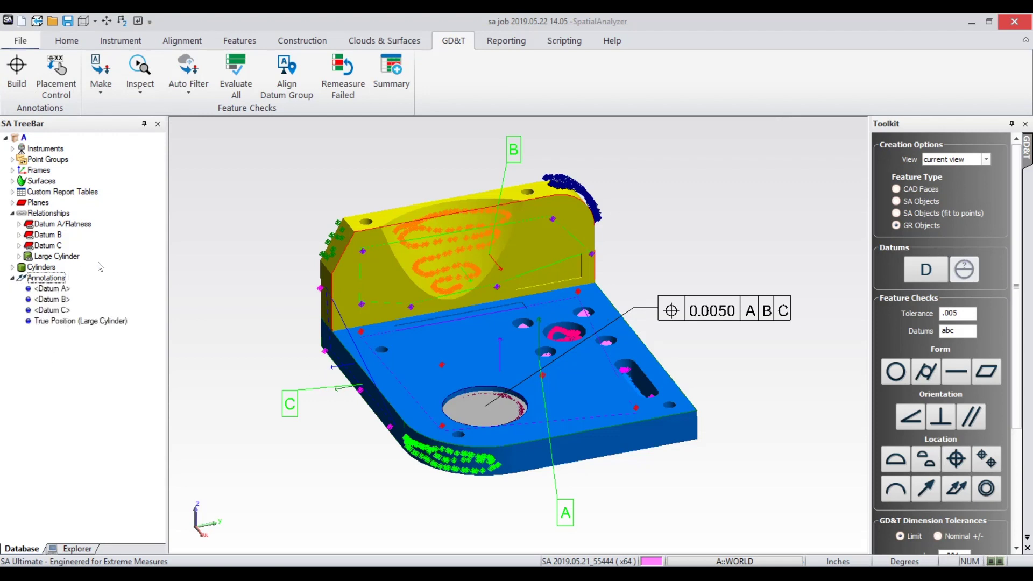
Step: Make feature checks from all CAD annotations and evaluate the True Position (Large Cylinder) check
{"action": "left_click", "coordinate": [102, 92]}
{"action": "left_click", "coordinate": [123, 128]}
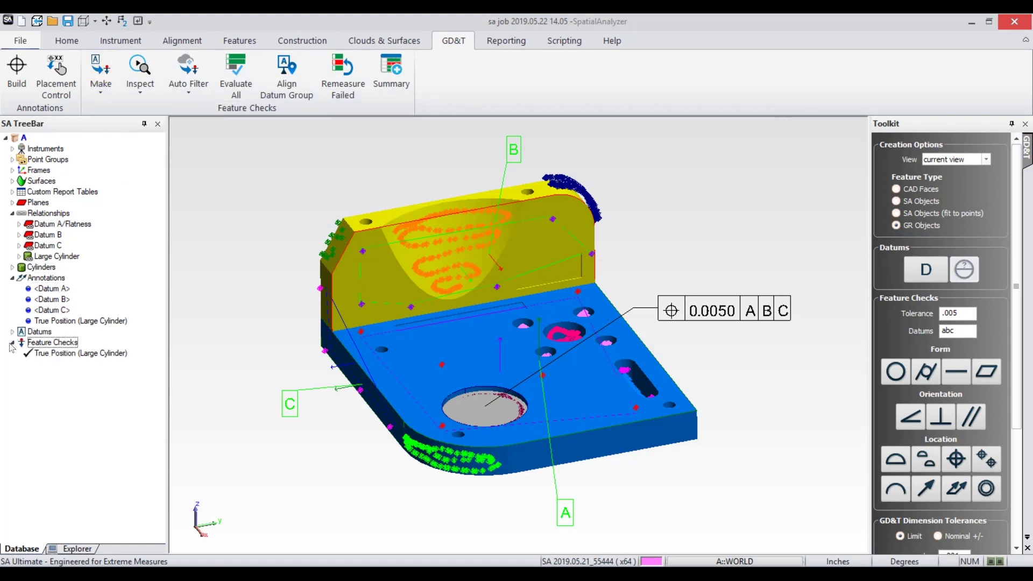
{"action": "left_click", "coordinate": [43, 358]}
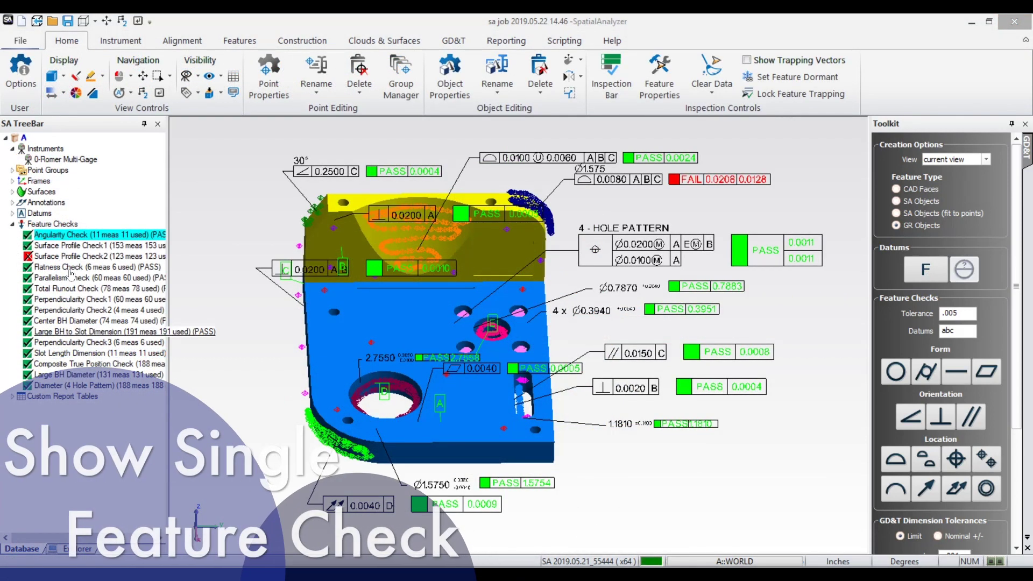
Step: Enable Show Only Active Feature Check, then step through the Angularity, Surface Profile 1 and 2, and Flatness checks
{"action": "right_click", "coordinate": [52, 224]}
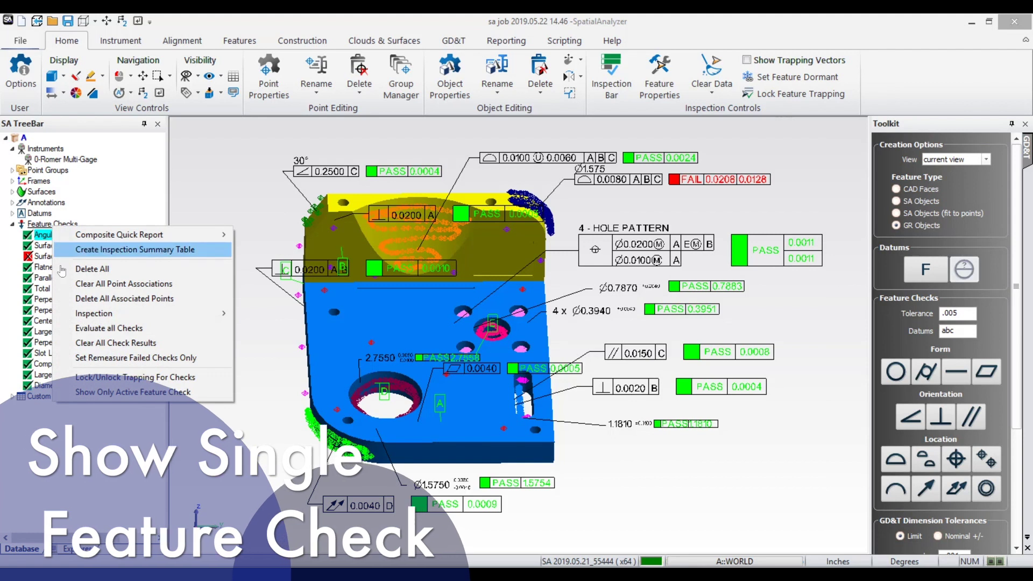
{"action": "left_click", "coordinate": [139, 393]}
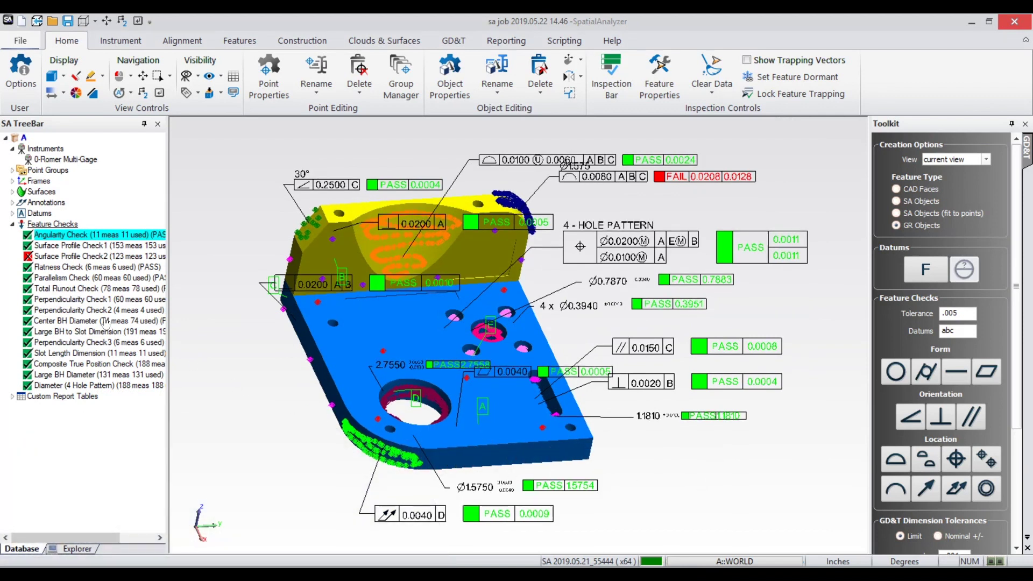
{"action": "left_click", "coordinate": [70, 237]}
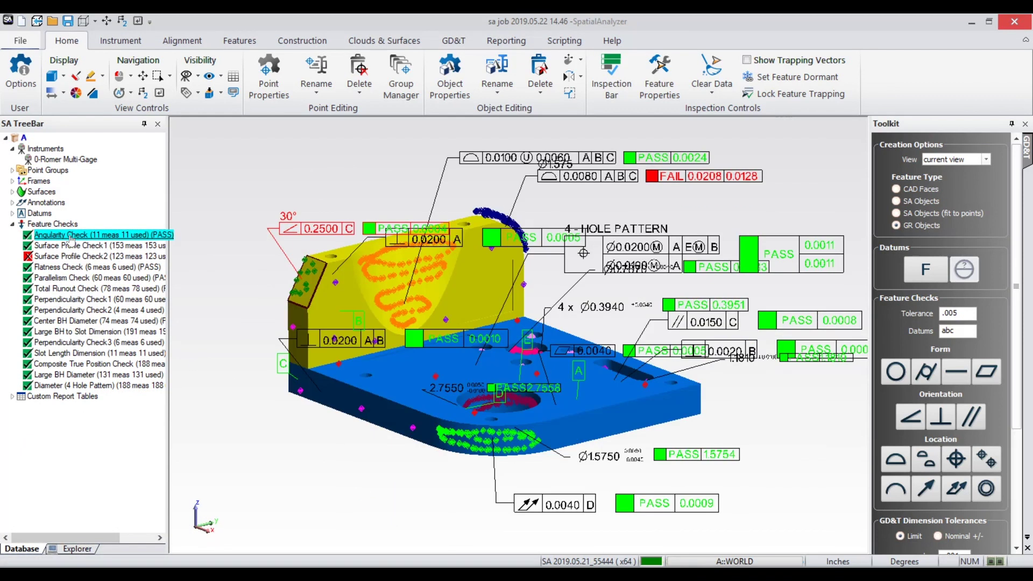
{"action": "left_click", "coordinate": [70, 247]}
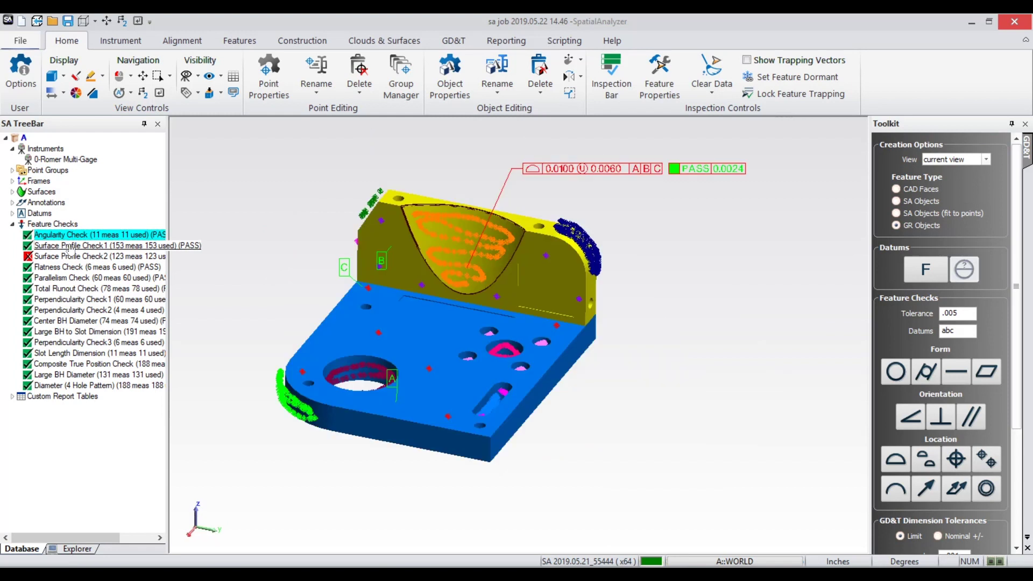
{"action": "left_click", "coordinate": [69, 259]}
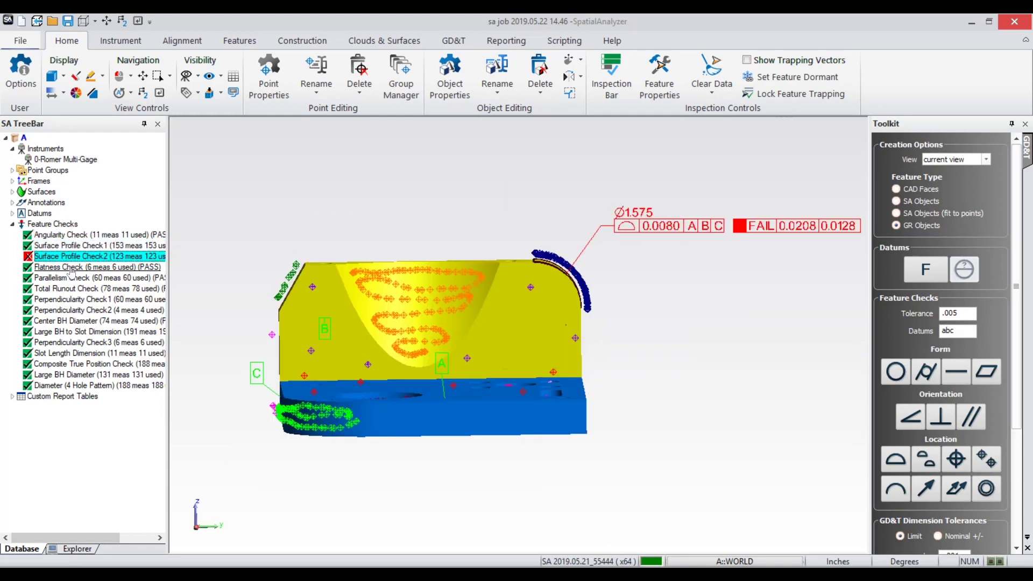
{"action": "left_click", "coordinate": [71, 269]}
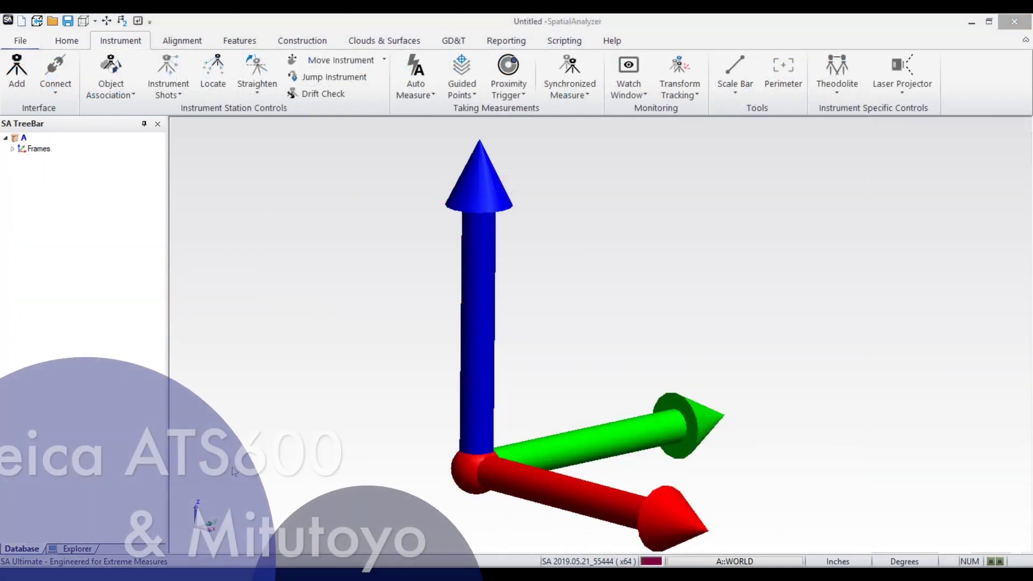
Step: List All Instruments in the Add Instrument dialog and scroll to the Leica ATS600 and Mitutoyo entries
{"action": "left_click", "coordinate": [17, 71]}
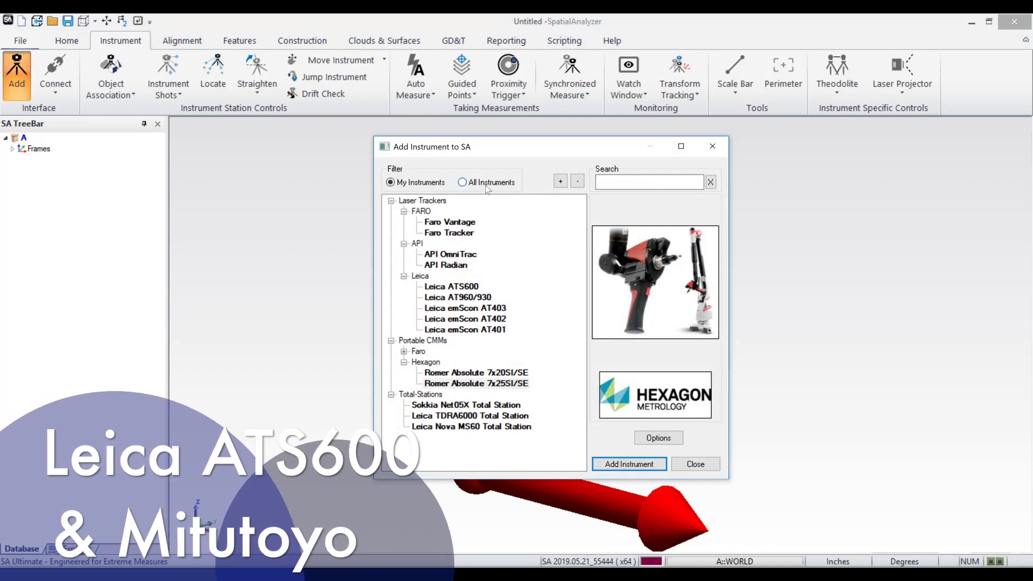
{"action": "left_click", "coordinate": [486, 183]}
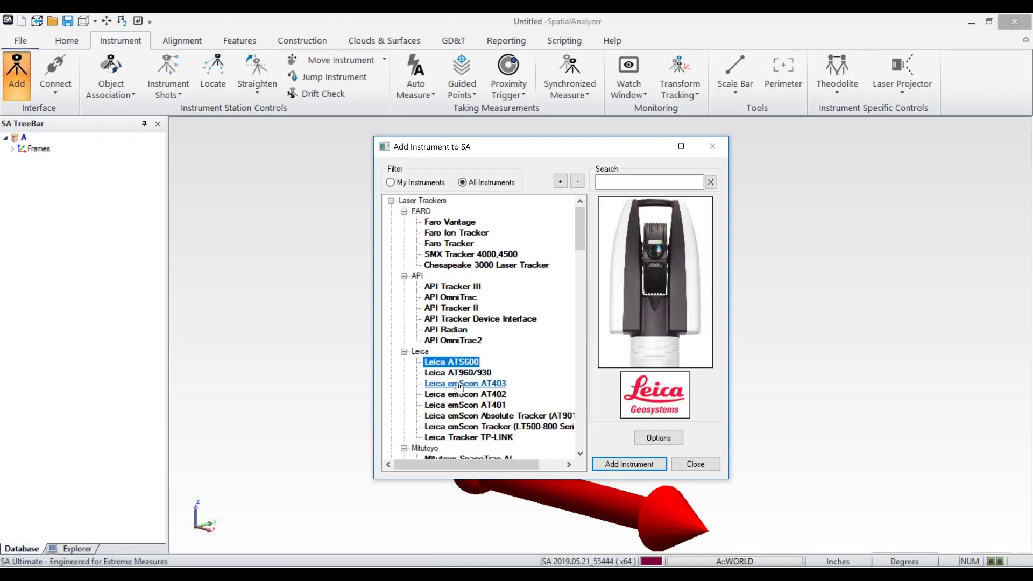
{"action": "scroll", "coordinate": [460, 387], "scroll_direction": "down", "scroll_amount": 3}
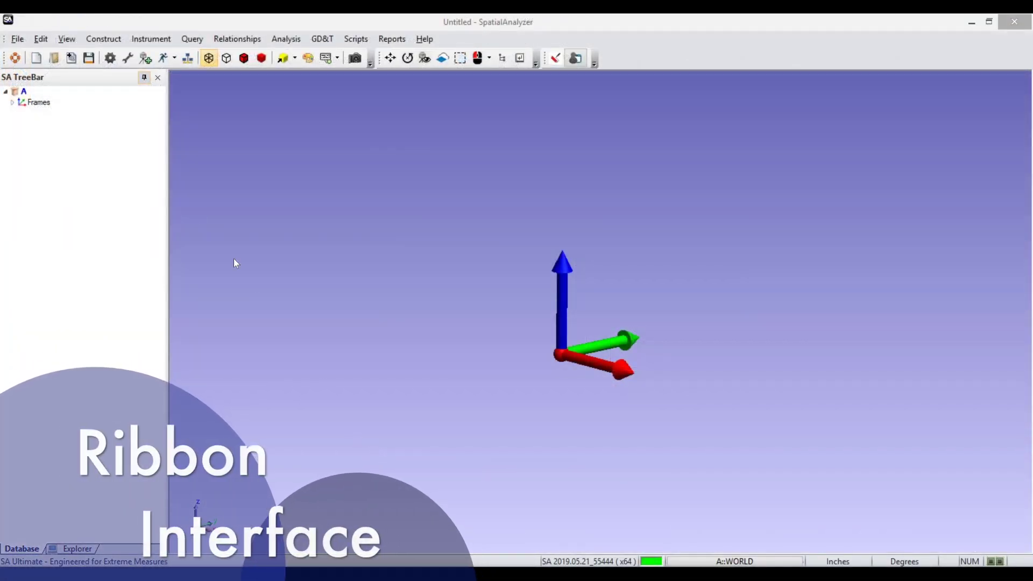
Step: Enable Show Ribbon Bar in User Options, acknowledging the restart notice, and save the options
{"action": "left_click", "coordinate": [110, 58]}
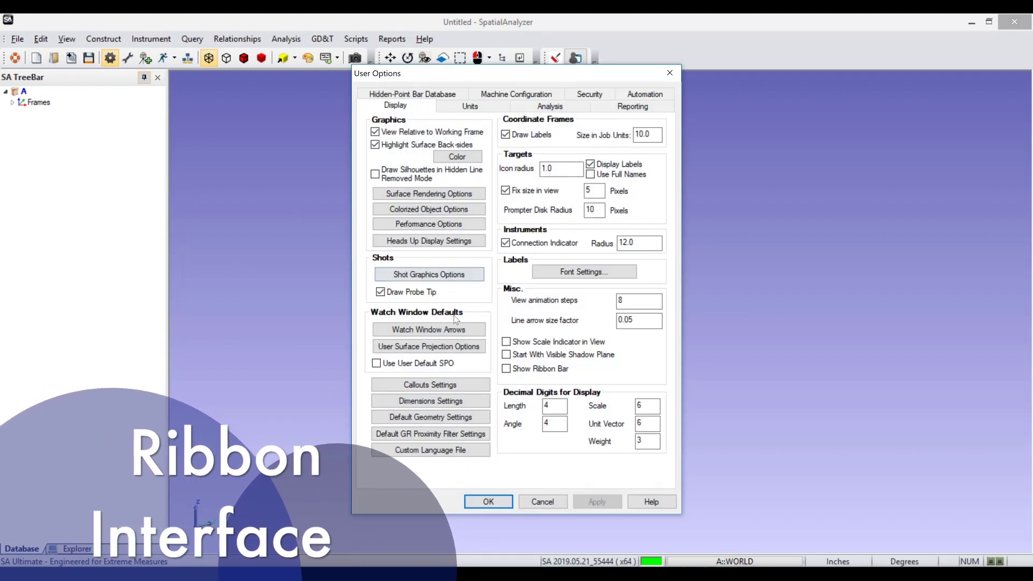
{"action": "left_click", "coordinate": [506, 369]}
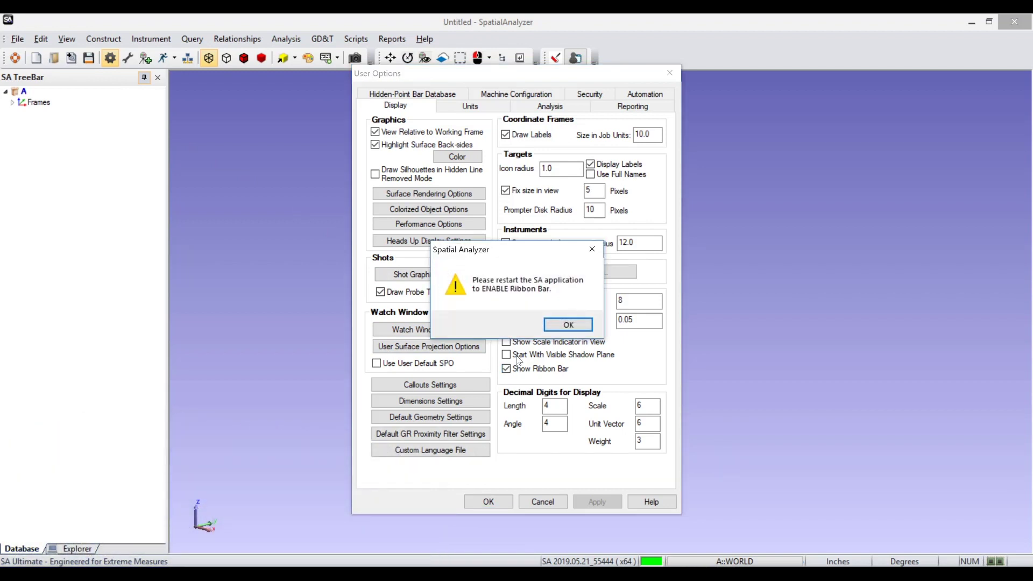
{"action": "left_click", "coordinate": [568, 325]}
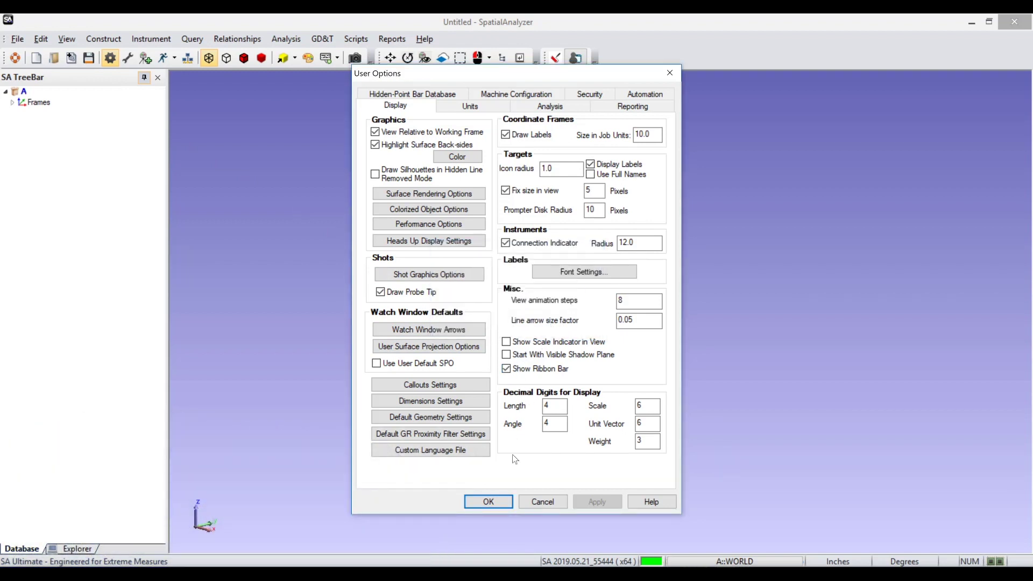
{"action": "left_click", "coordinate": [504, 501]}
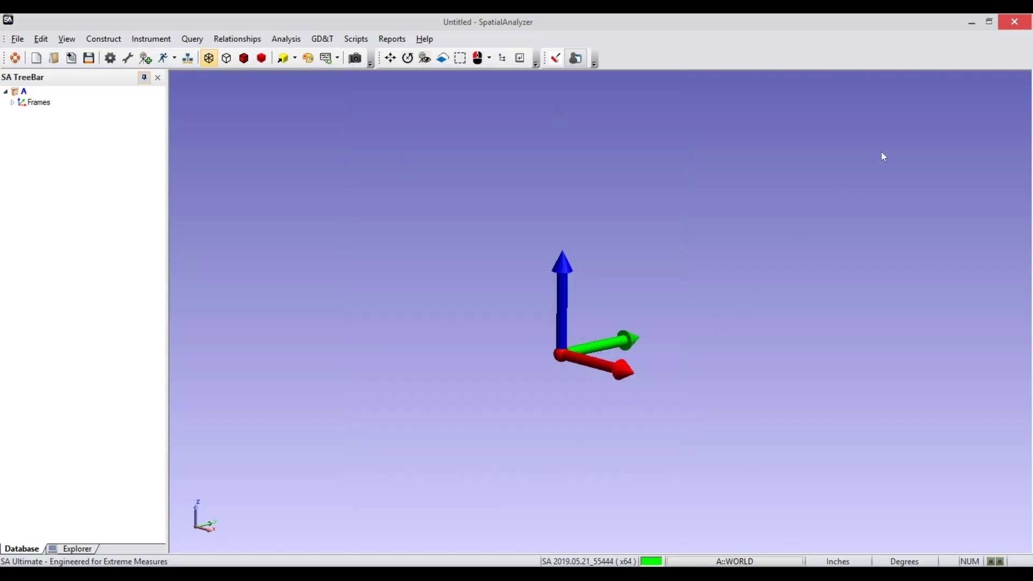
Step: Restart into the ribbon interface and browse the Instrument through GD&T tabs, ending on Reporting
{"action": "left_click", "coordinate": [1026, 25]}
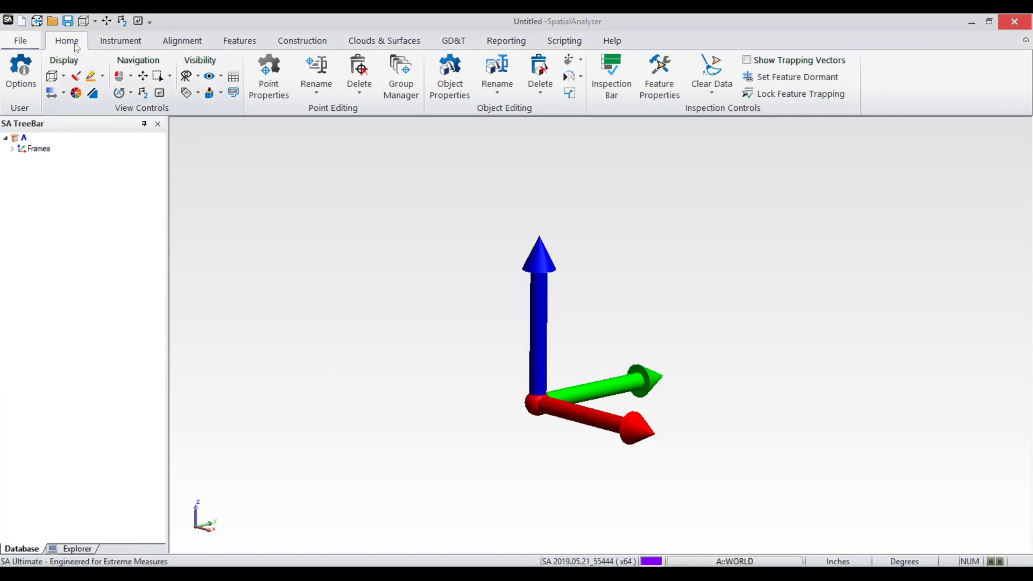
{"action": "left_click", "coordinate": [121, 42]}
{"action": "left_click", "coordinate": [180, 42]}
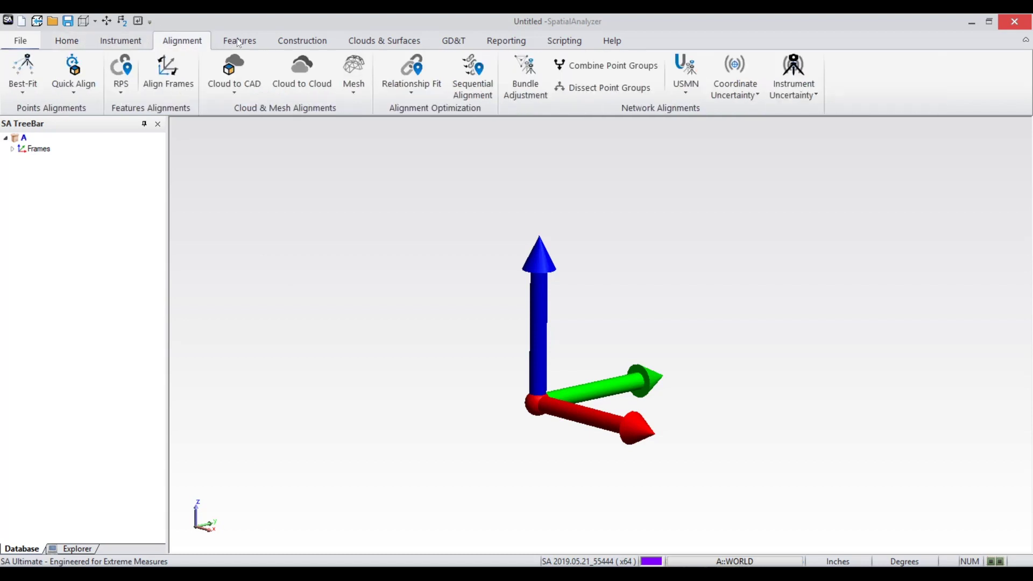
{"action": "left_click", "coordinate": [242, 41]}
{"action": "left_click", "coordinate": [310, 43]}
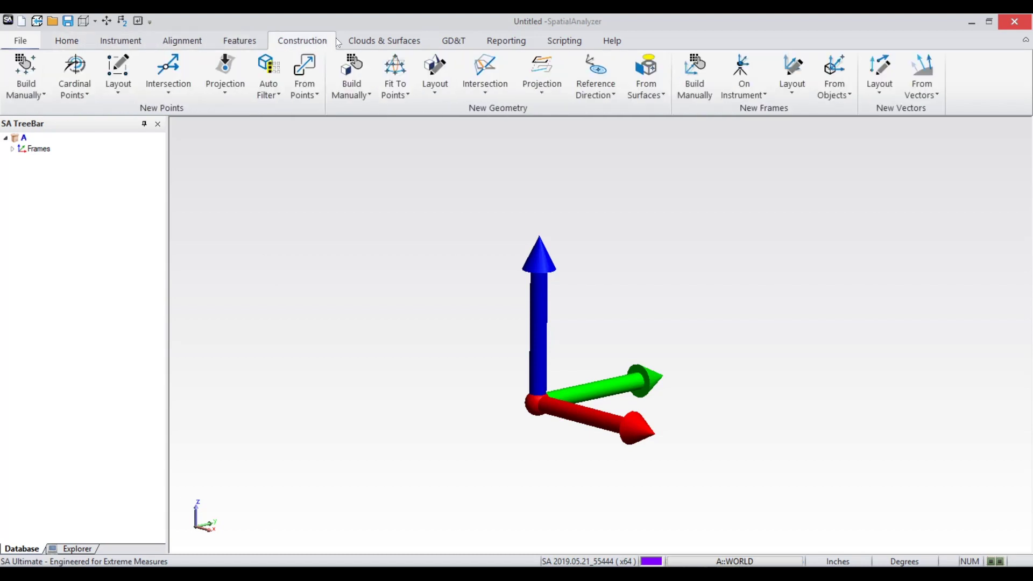
{"action": "left_click", "coordinate": [382, 41]}
{"action": "left_click", "coordinate": [452, 43]}
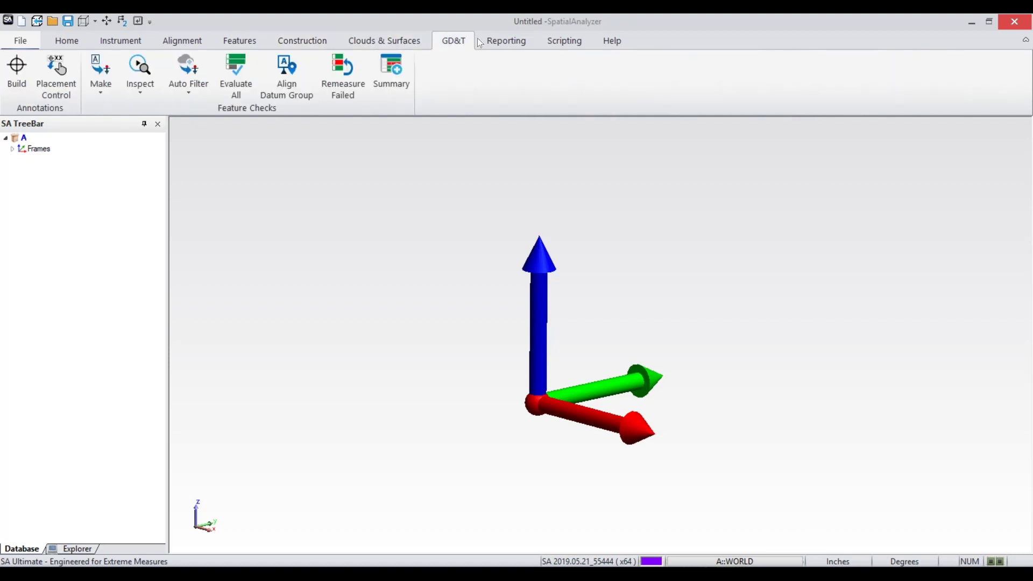
{"action": "left_click", "coordinate": [508, 39]}
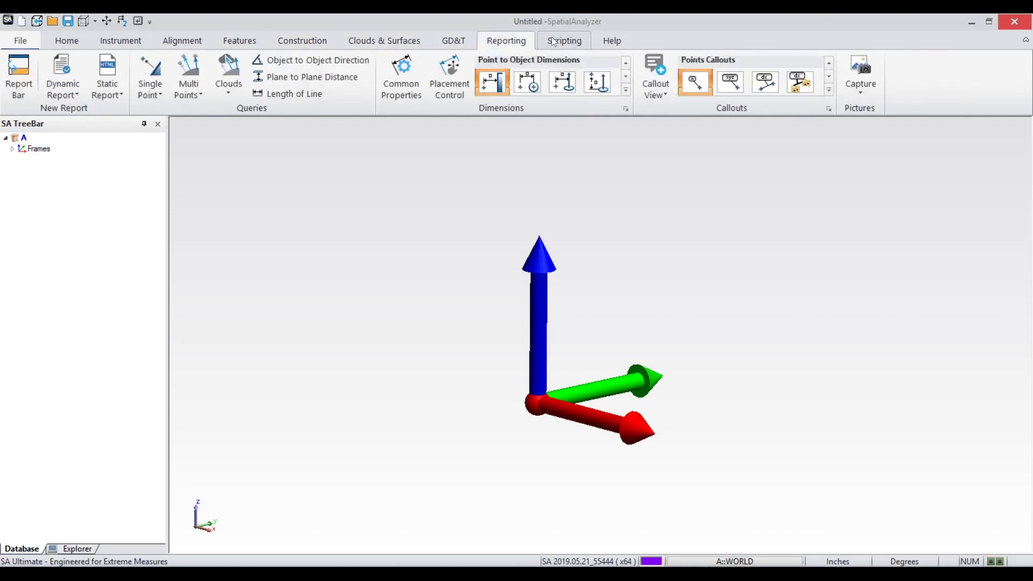